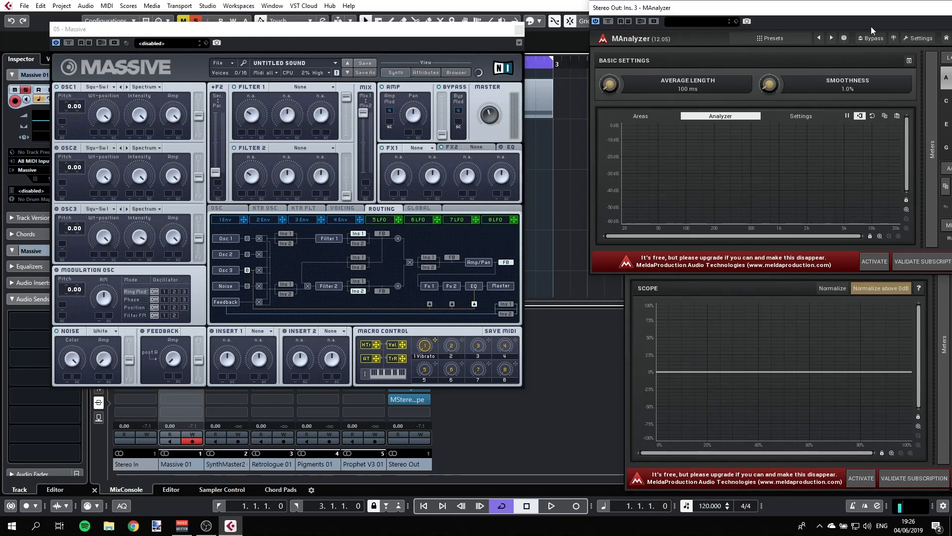
Hide the Massive instrument and render the Massive 01 MIDI part in place with the current settings
left_click(520, 29)
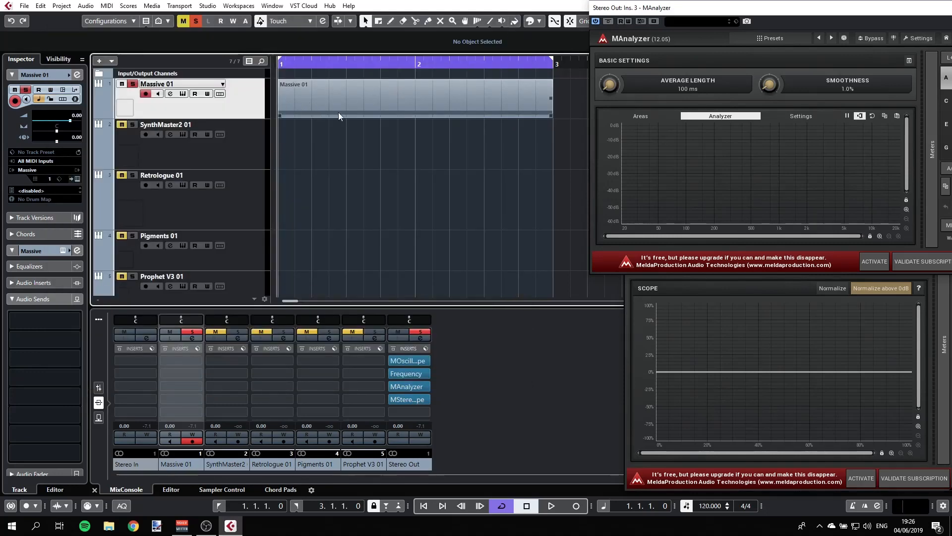
right_click(245, 100)
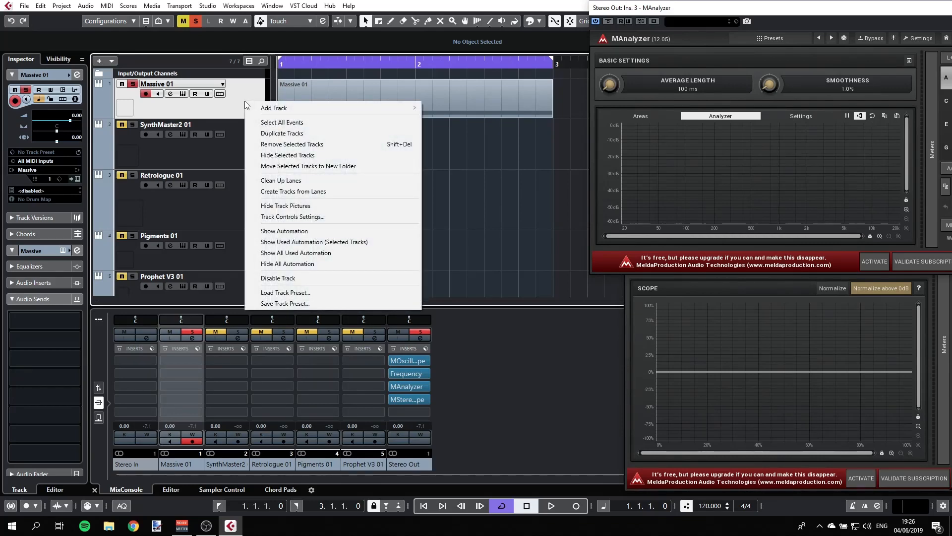
right_click(373, 95)
left_click(374, 95)
right_click(368, 95)
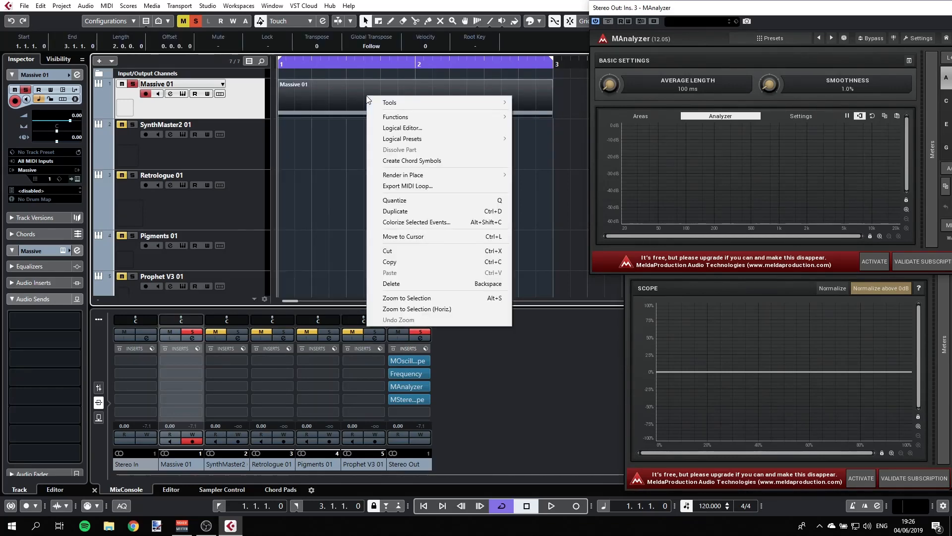
mouse_move(409, 177)
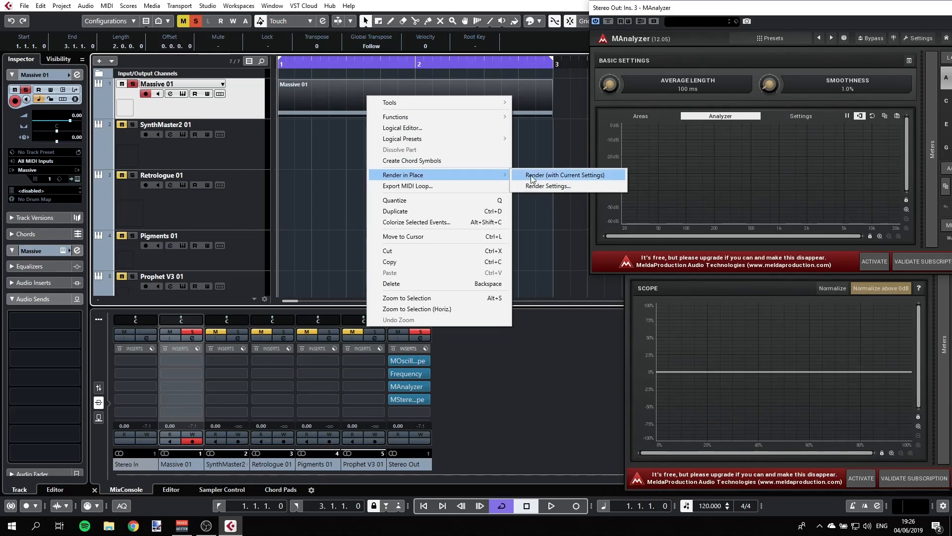
left_click(532, 176)
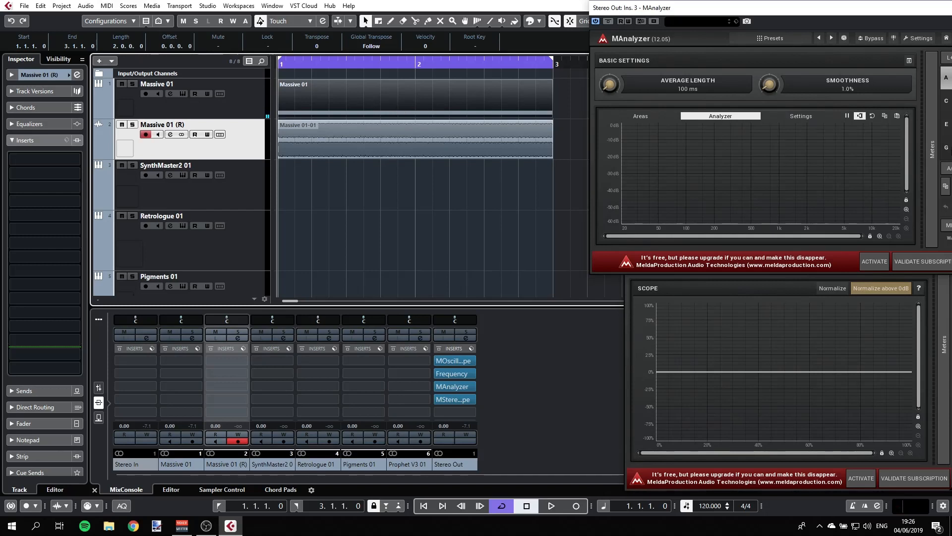
Close the MAnalyzer and MOscilloscope windows and examine the rendered Massive 01 waveform up close
left_click(926, 7)
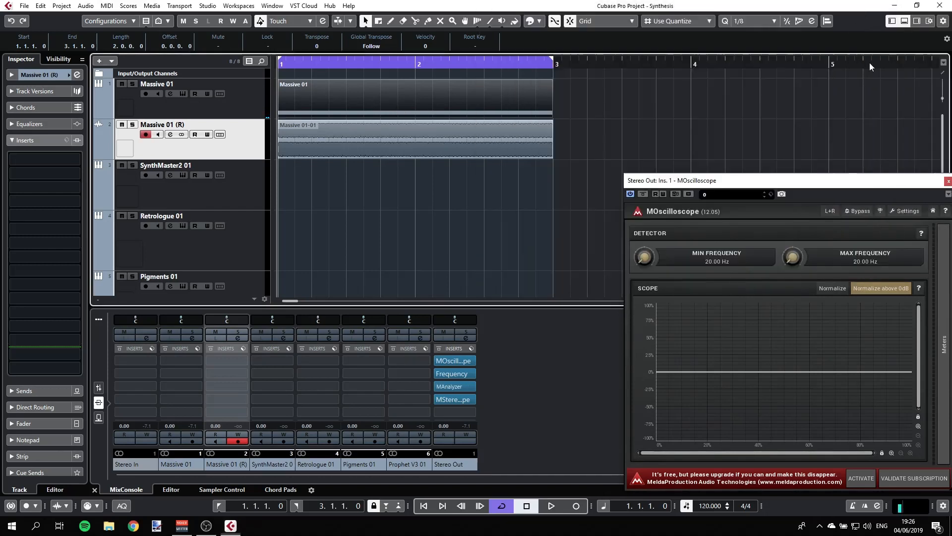
left_click(948, 181)
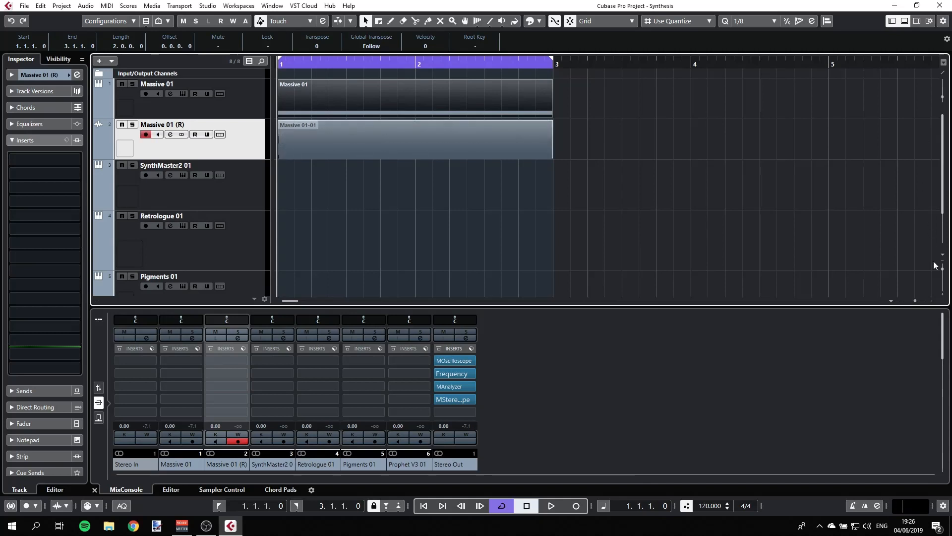
left_click_drag(916, 301, 921, 301)
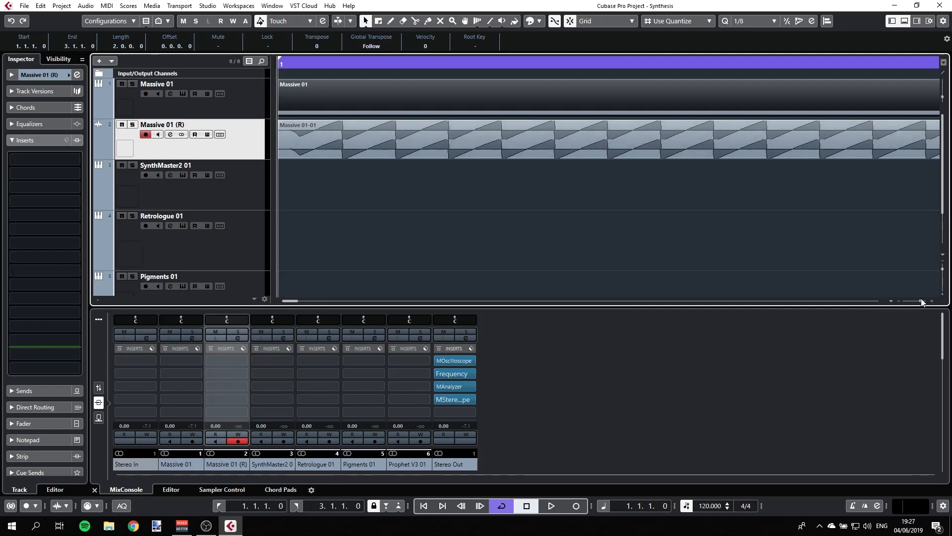
left_click_drag(924, 303, 916, 303)
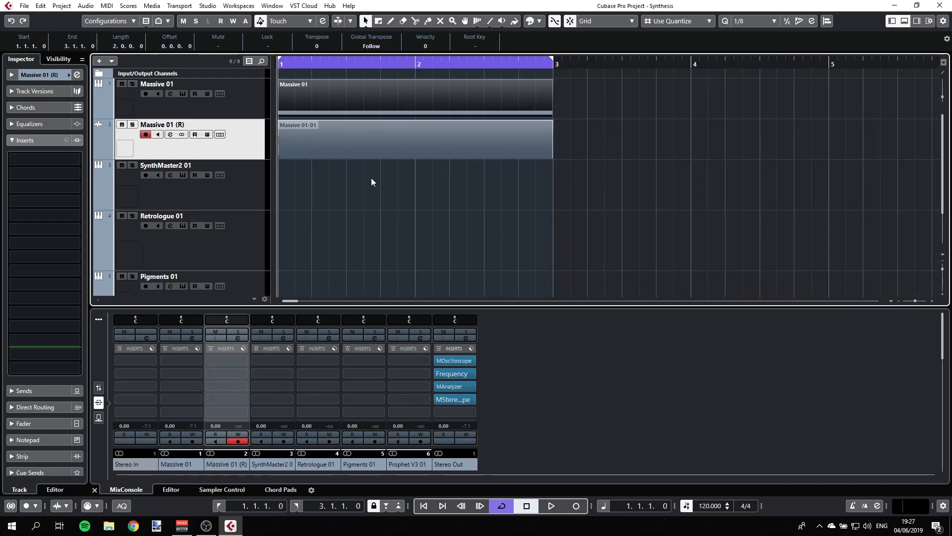
Reopen the Massive instrument of the Massive 01 track and place it beside the MOscilloscope from the Stereo Out inserts
left_click(255, 110)
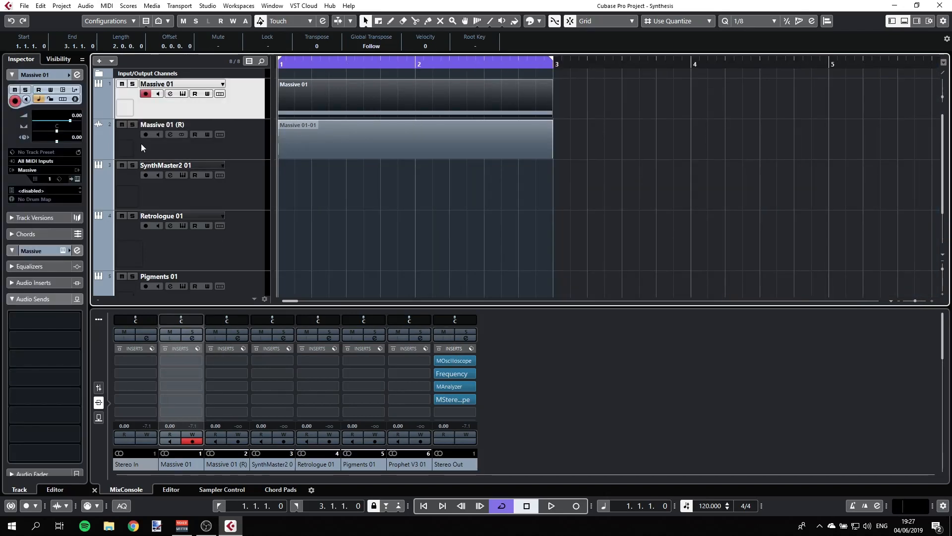
left_click(183, 93)
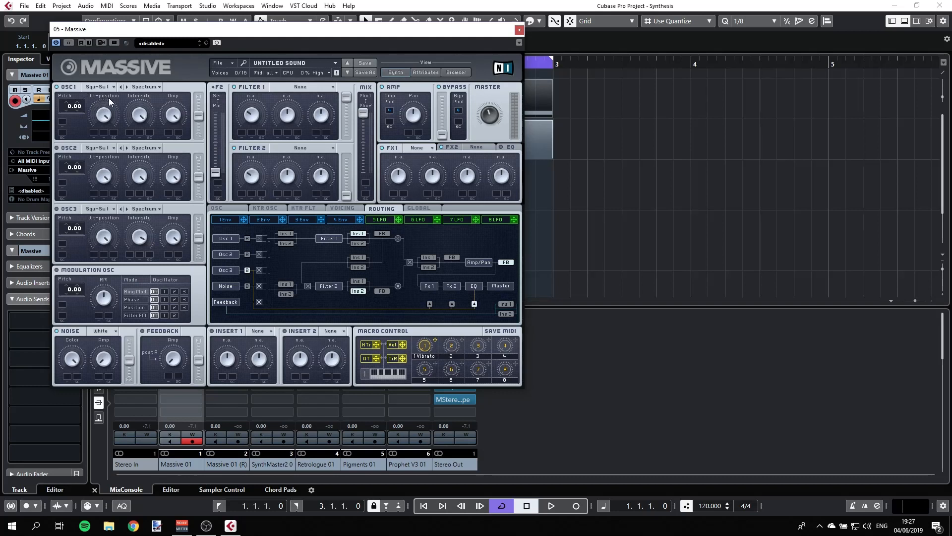
left_click_drag(225, 29, 372, 28)
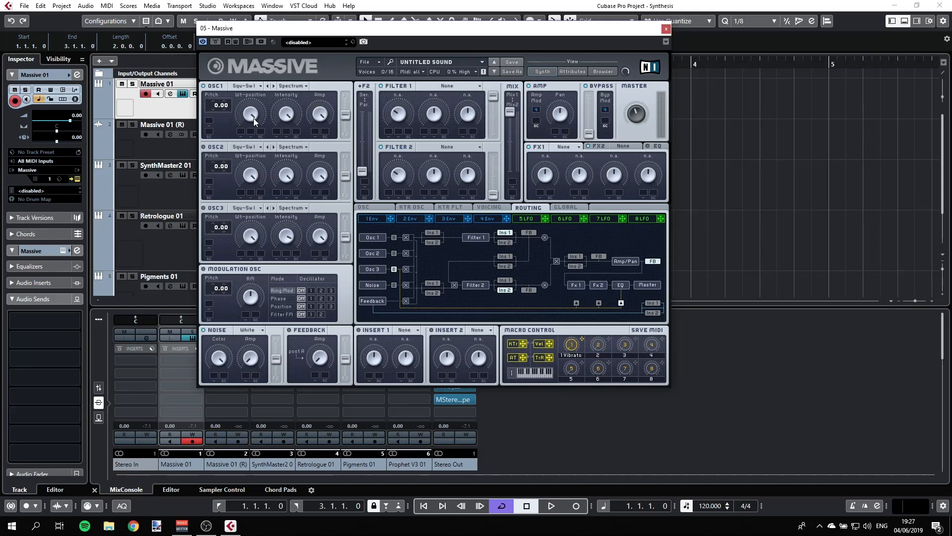
left_click_drag(397, 31, 212, 8)
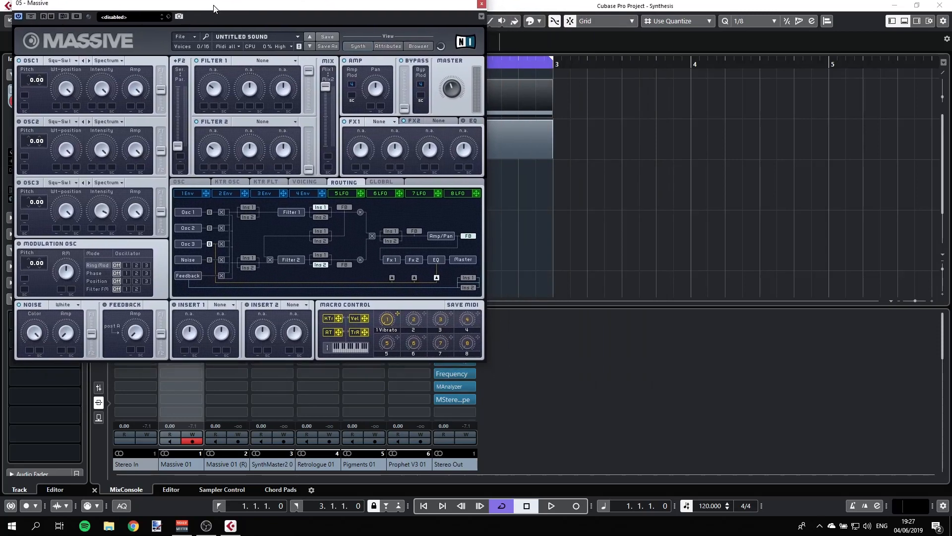
left_click(457, 399)
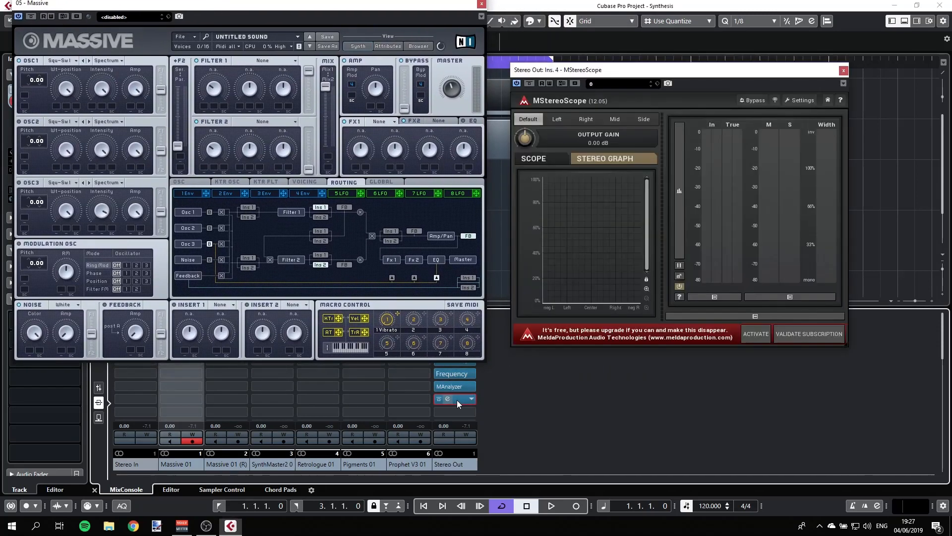
left_click(843, 71)
left_click_drag(413, 12, 367, 14)
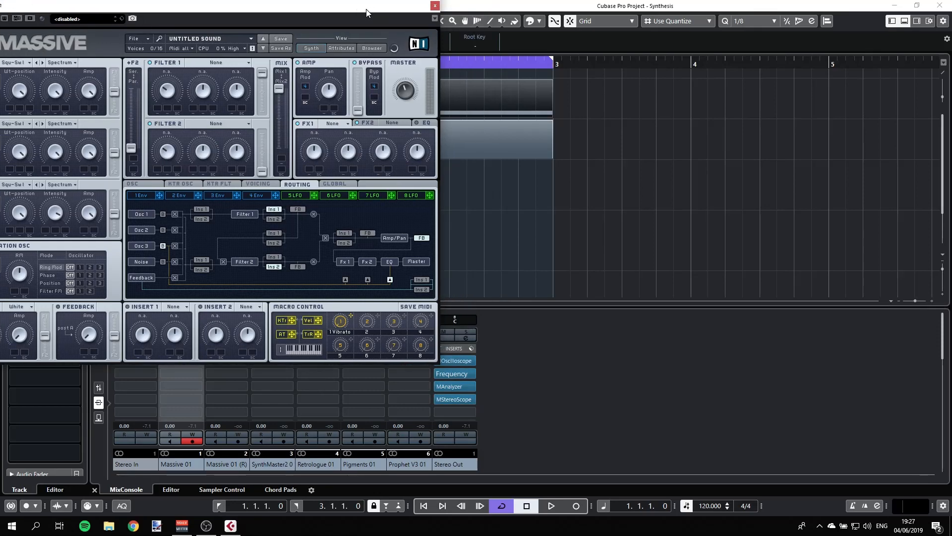
left_click(458, 361)
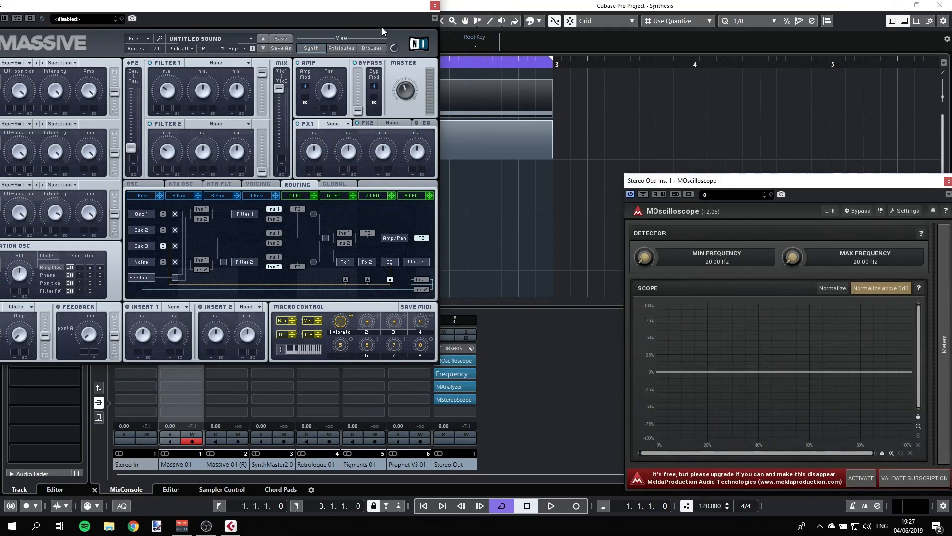
left_click_drag(367, 7, 519, 48)
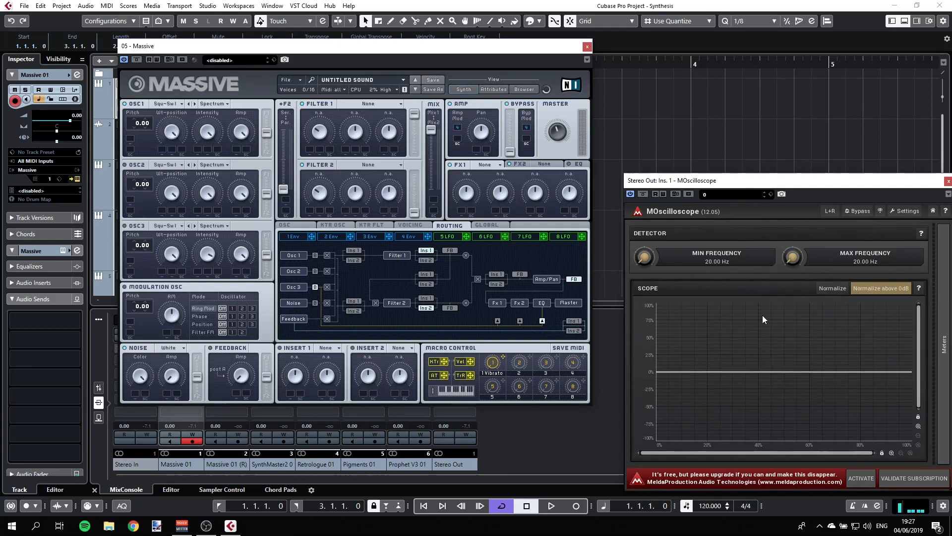
Modulate OSC1's wavetable position with LFO 5, raise its XFade curve fully, and sync it at a 1/4 ratio
left_click(449, 237)
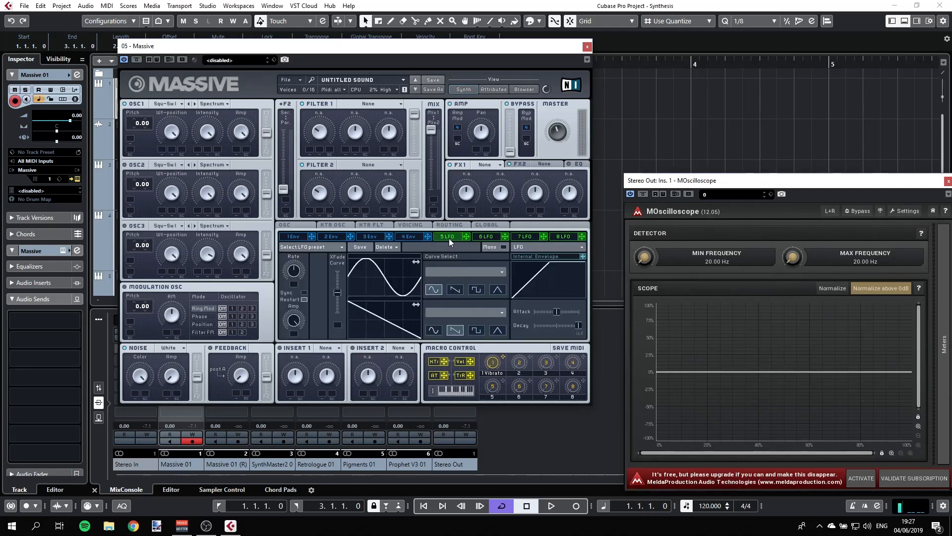
left_click_drag(466, 237, 165, 152)
mouse_move(162, 148)
left_mouse_down()
mouse_move(164, 132)
mouse_move(170, 142)
left_mouse_up()
left_click_drag(339, 276, 339, 263)
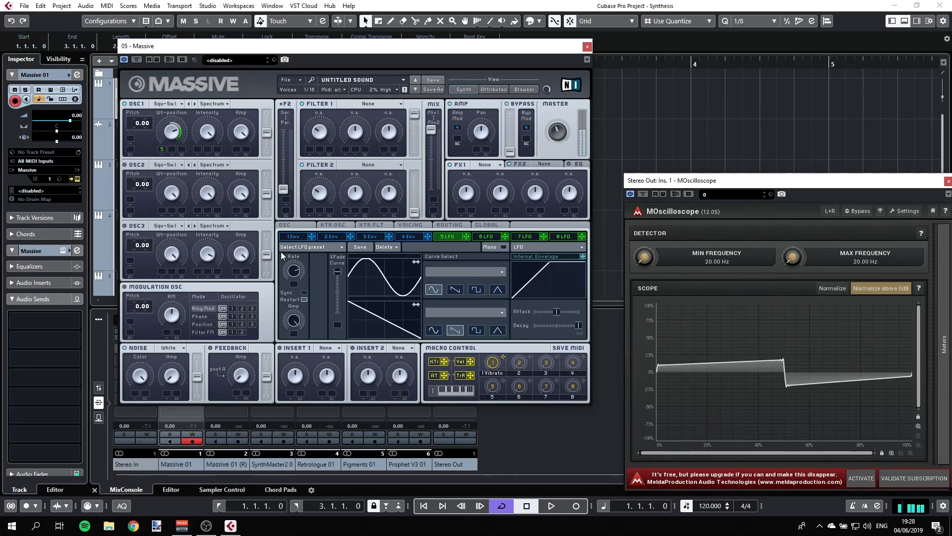
left_click(304, 292)
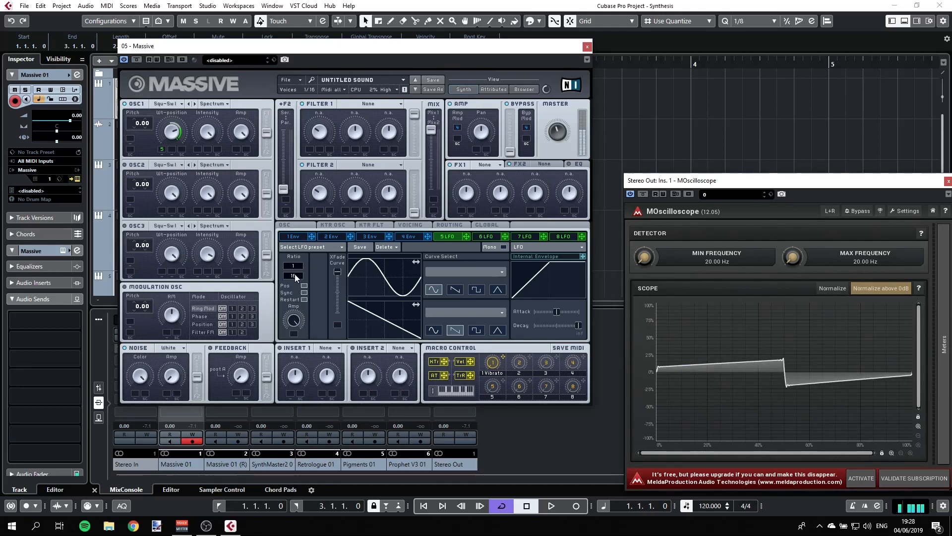
mouse_move(294, 274)
left_mouse_down()
mouse_move(298, 262)
mouse_move(297, 281)
left_mouse_up()
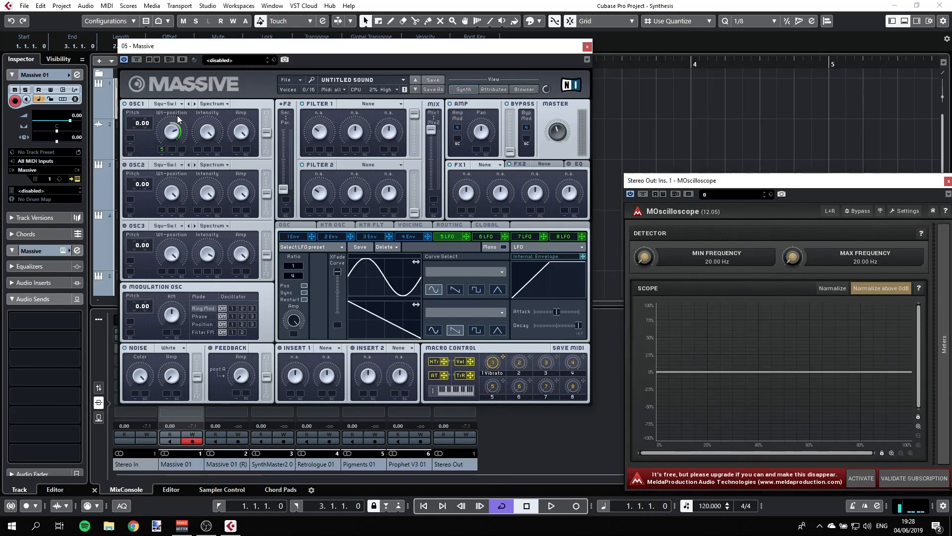
Switch OSC1 to the Sonic wavetable in Spectrum mode
left_click(166, 103)
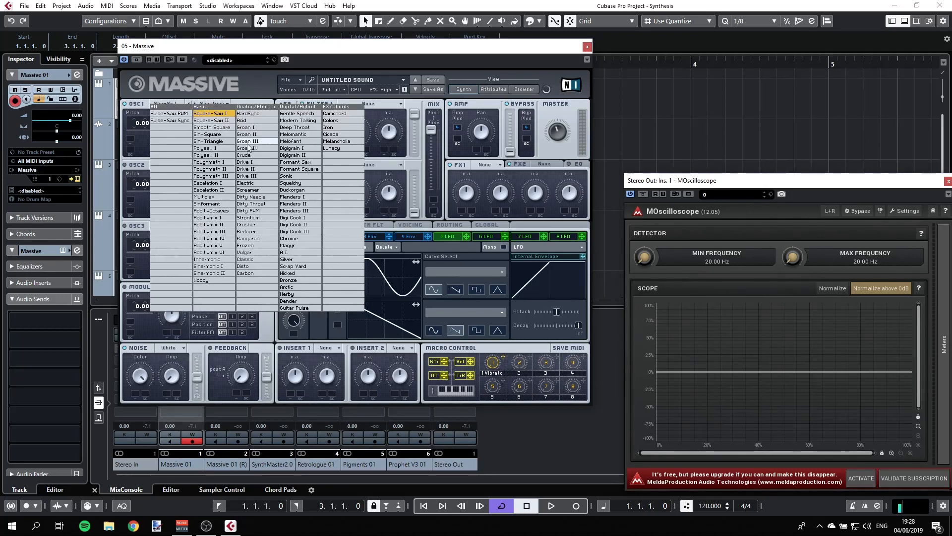
left_click(289, 176)
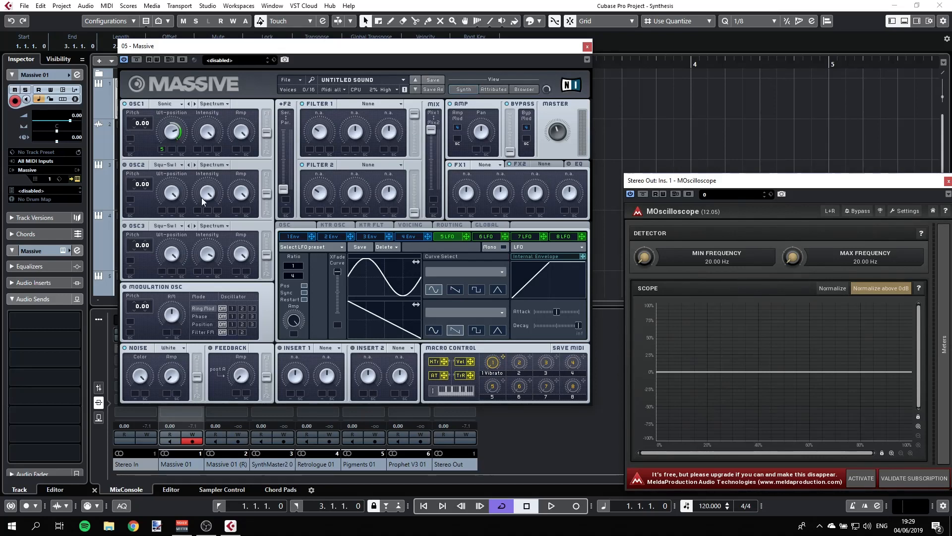
left_click(219, 105)
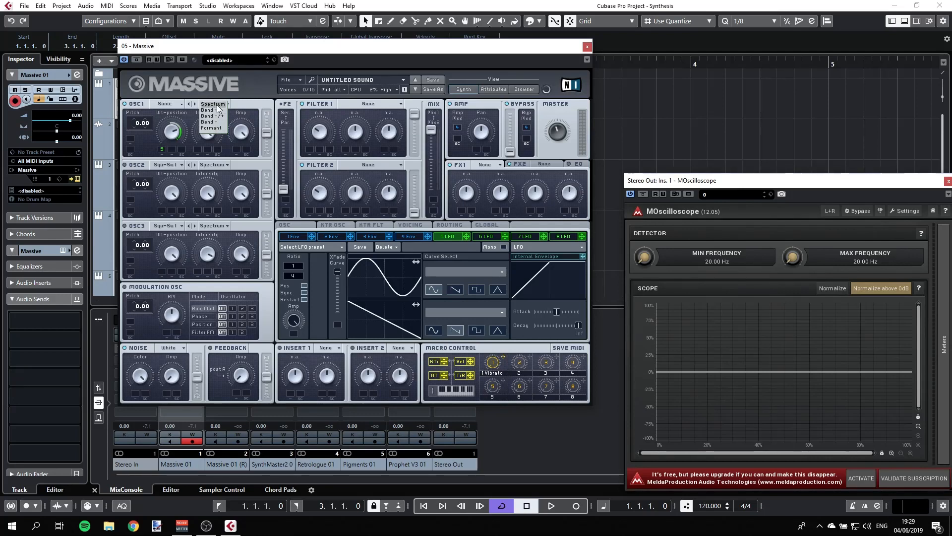
left_click(217, 105)
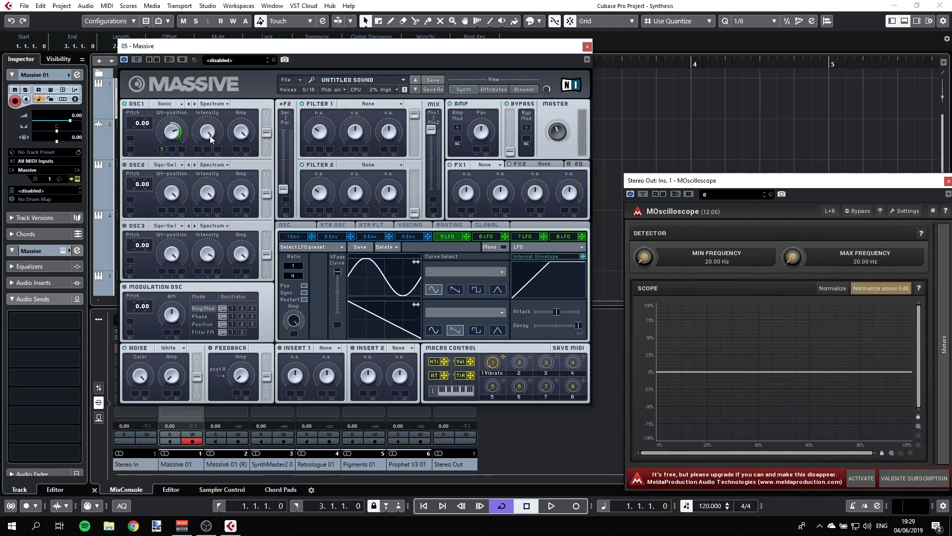
Reset Massive to a new sound and display MAnalyzer from the Stereo Out inserts alongside the instrument
left_click(287, 80)
left_click(293, 81)
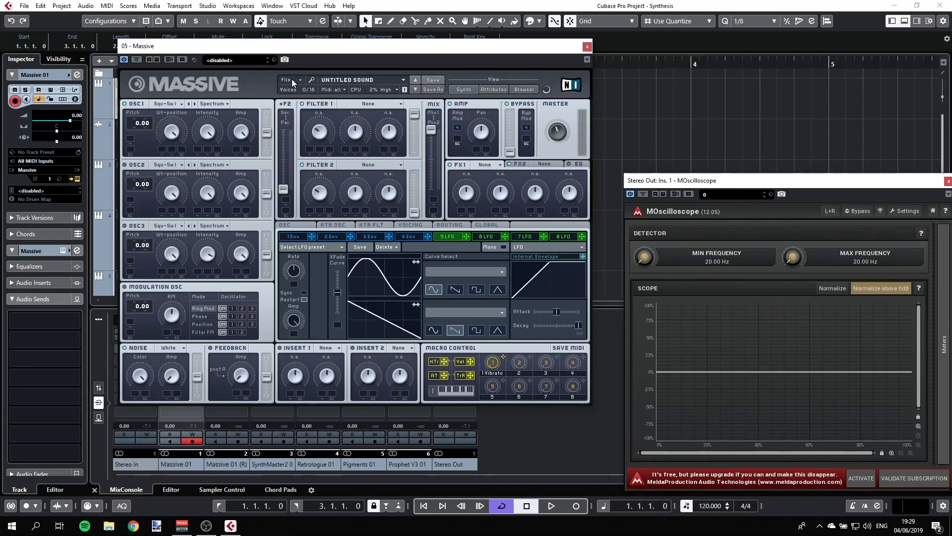
left_click_drag(411, 50, 408, 15)
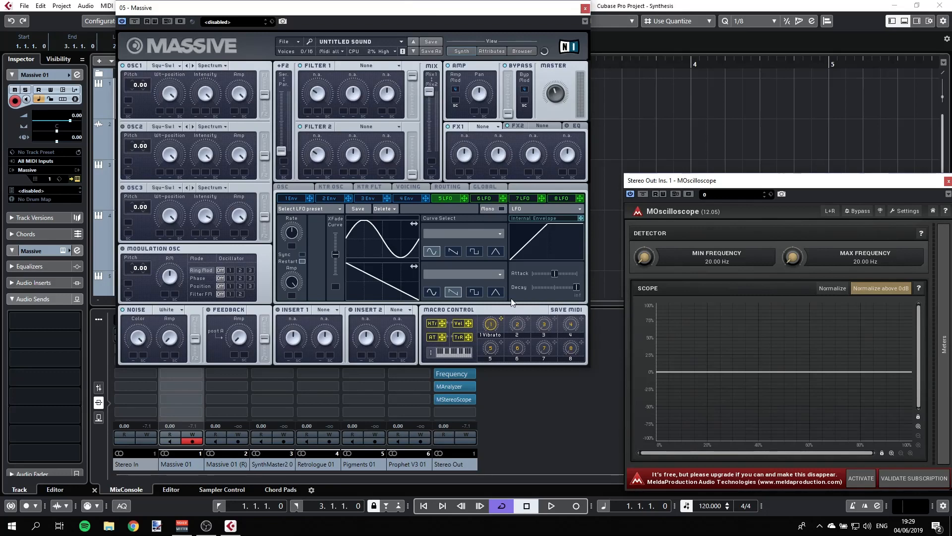
left_click(457, 386)
left_click_drag(770, 24, 864, 5)
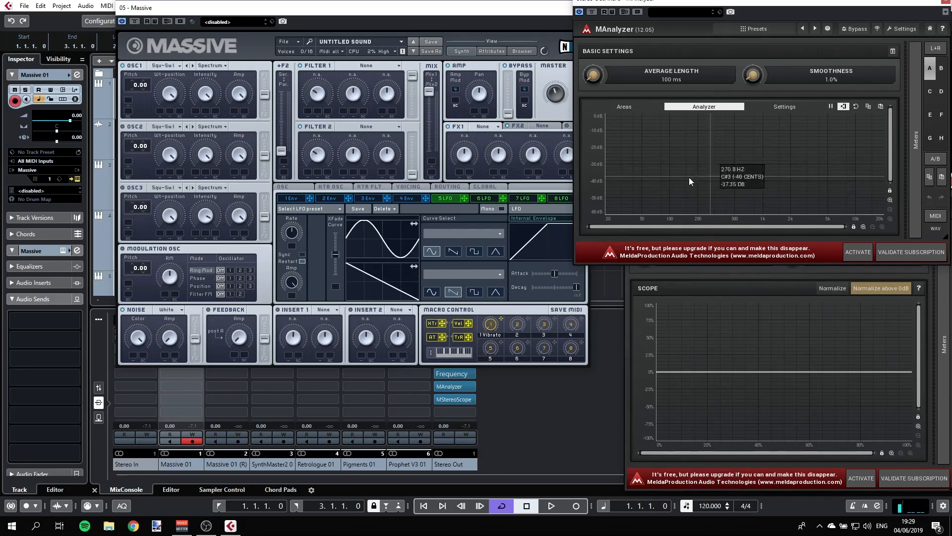
left_click(207, 93)
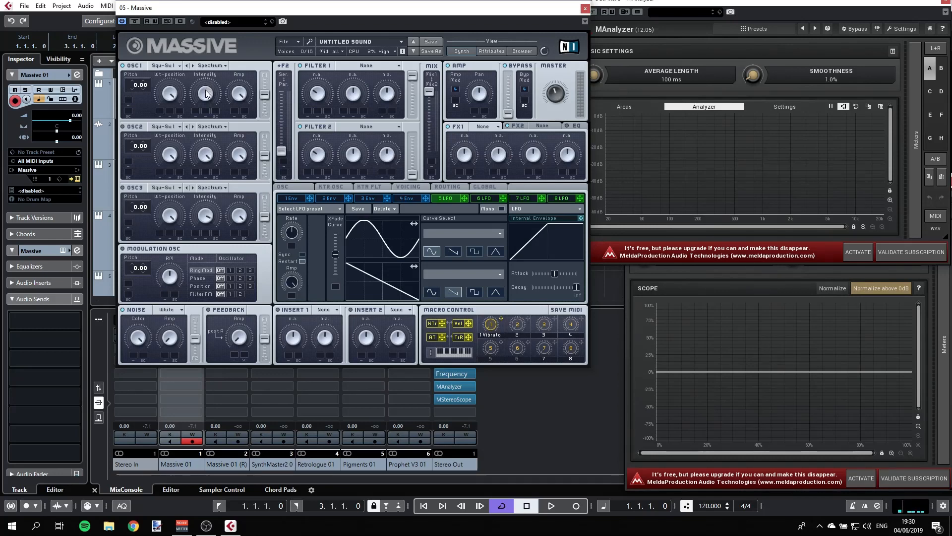
Load the Flenders III wavetable in OSC1, lower its intensity, and modulate that intensity with LFO 5
left_click(162, 66)
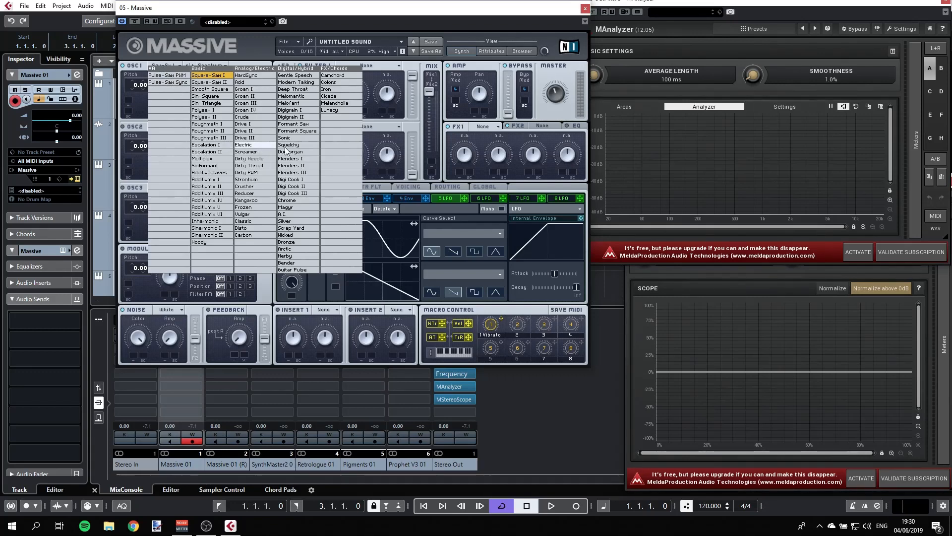
left_click(288, 172)
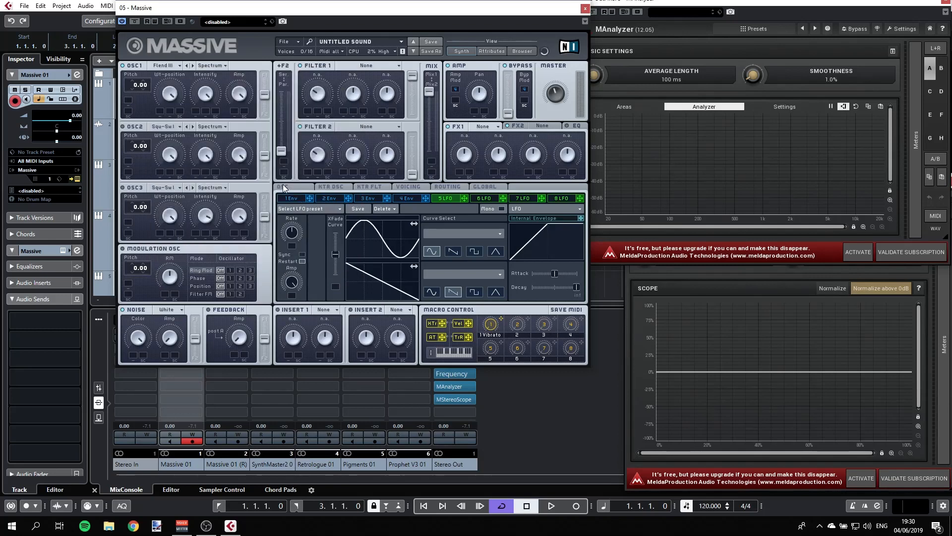
left_click_drag(207, 94, 193, 139)
left_click_drag(464, 197, 194, 102)
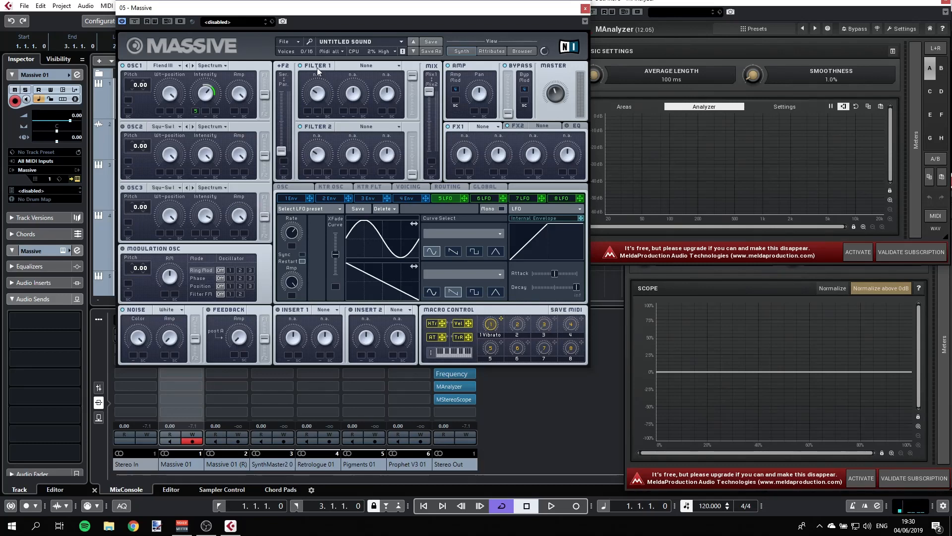
Reset Massive to a new sound and set OSC1's wavetable mode to Bend+
left_click(298, 42)
left_click(297, 42)
left_click(218, 66)
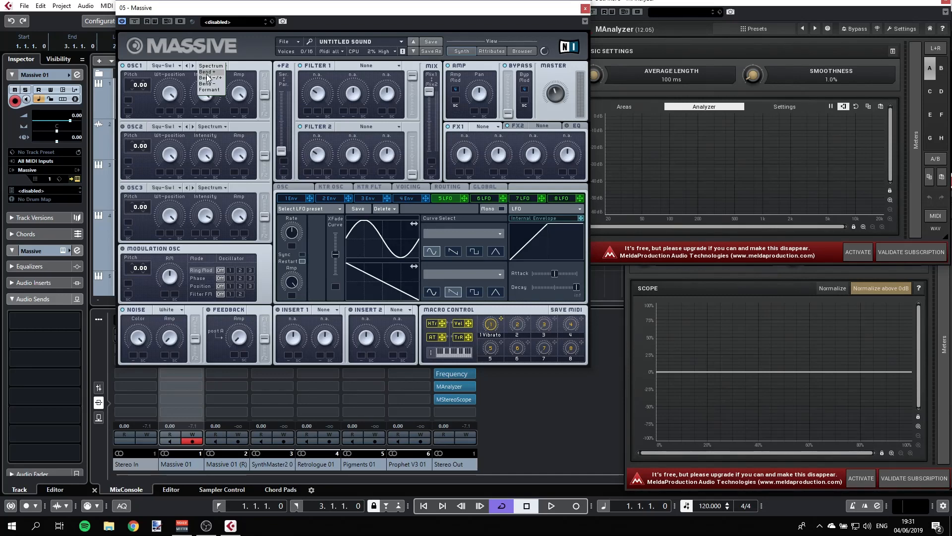
left_click(212, 72)
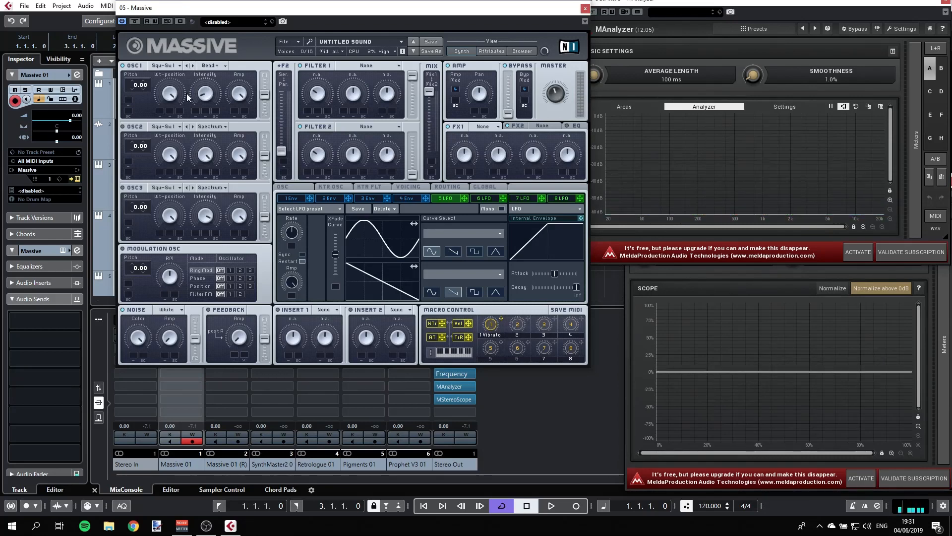
Load the Multiplex wavetable in OSC1 and raise its intensity in Bend+ mode
left_click(166, 69)
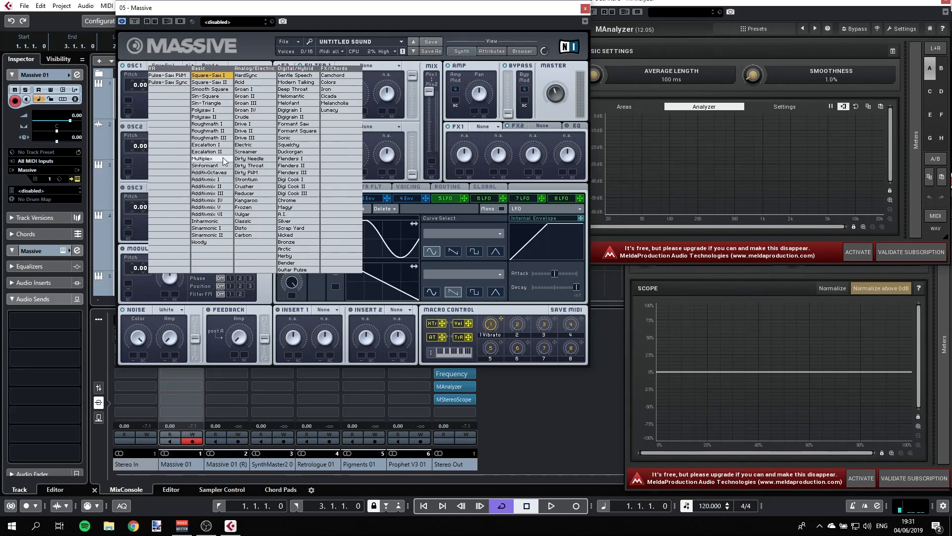
left_click(203, 158)
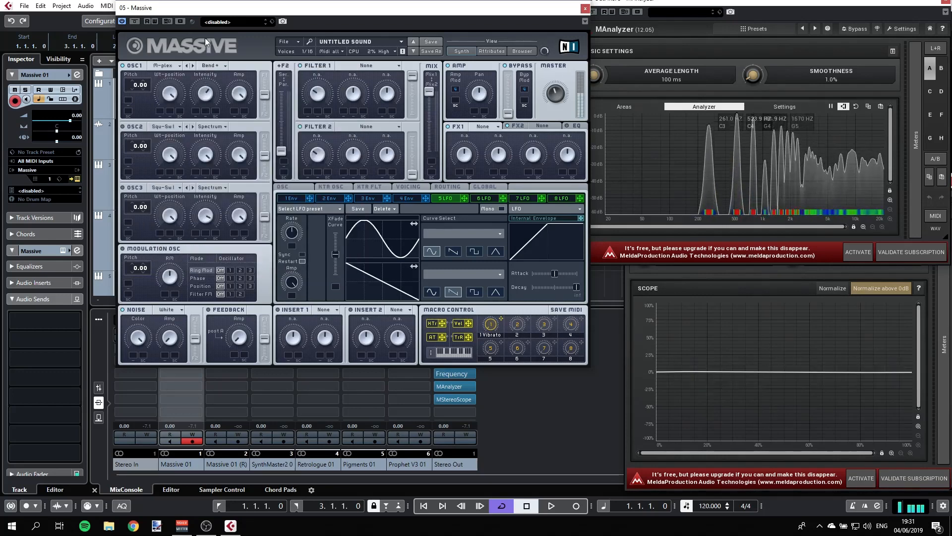
left_click_drag(210, 85, 214, 31)
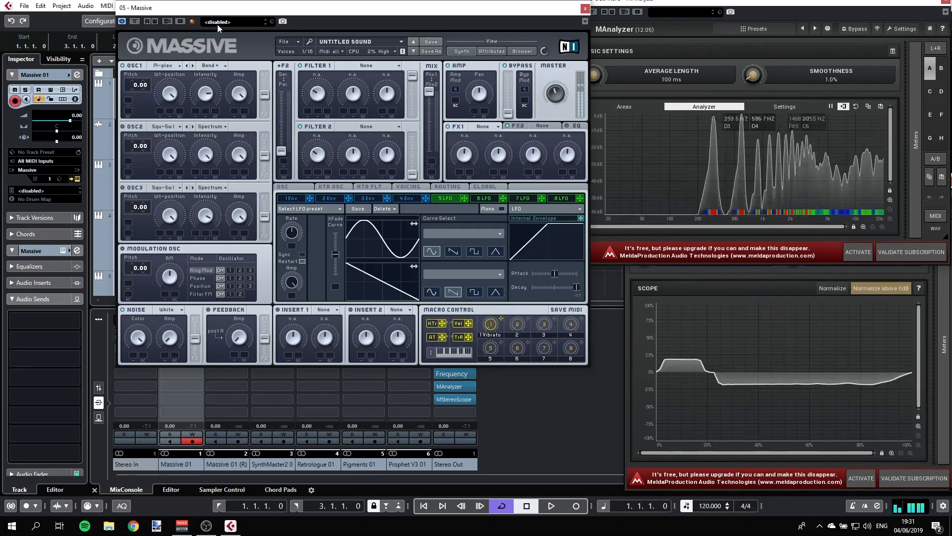
Audition OSC1's Multiplex wavetable in the Bend-/+ and Bend- modes, ending on Formant mode
left_click(212, 66)
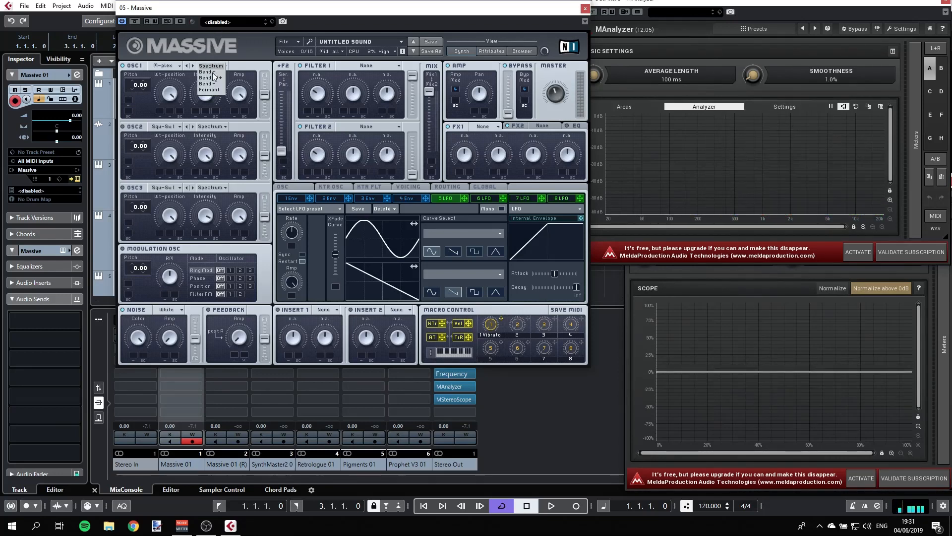
left_click(214, 78)
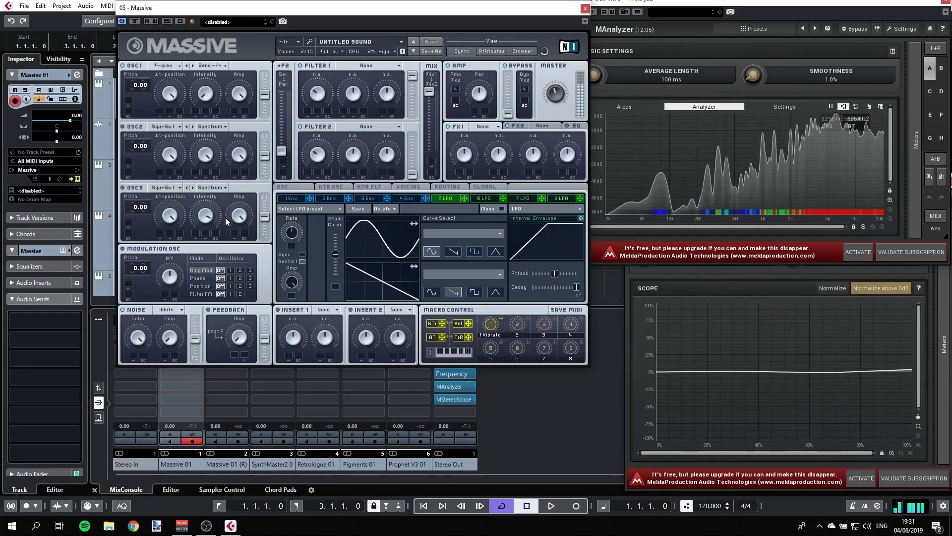
left_click(210, 66)
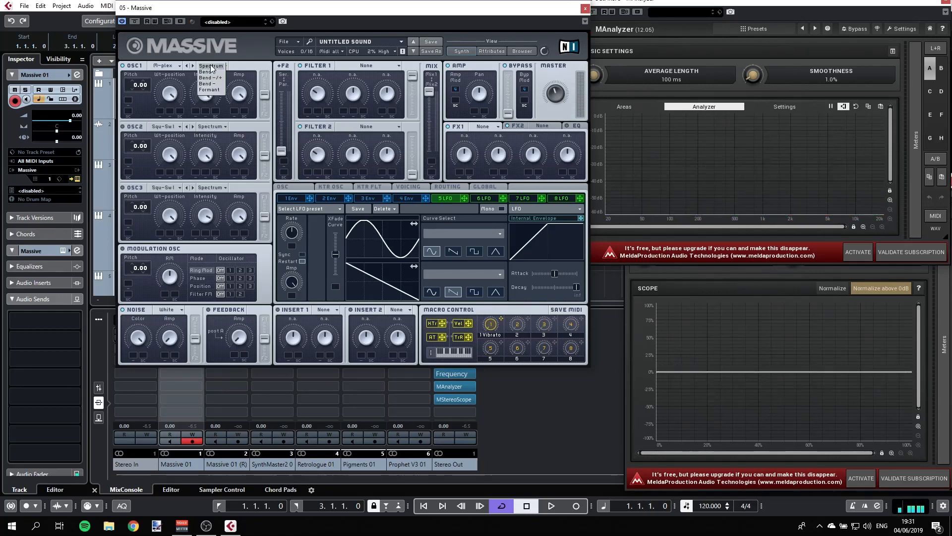
left_click(209, 84)
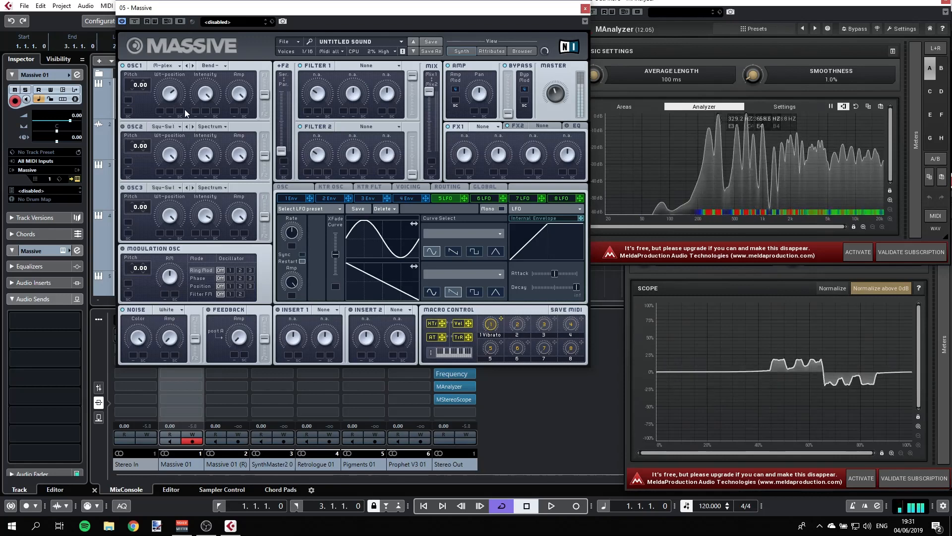
left_click(210, 65)
left_click(213, 95)
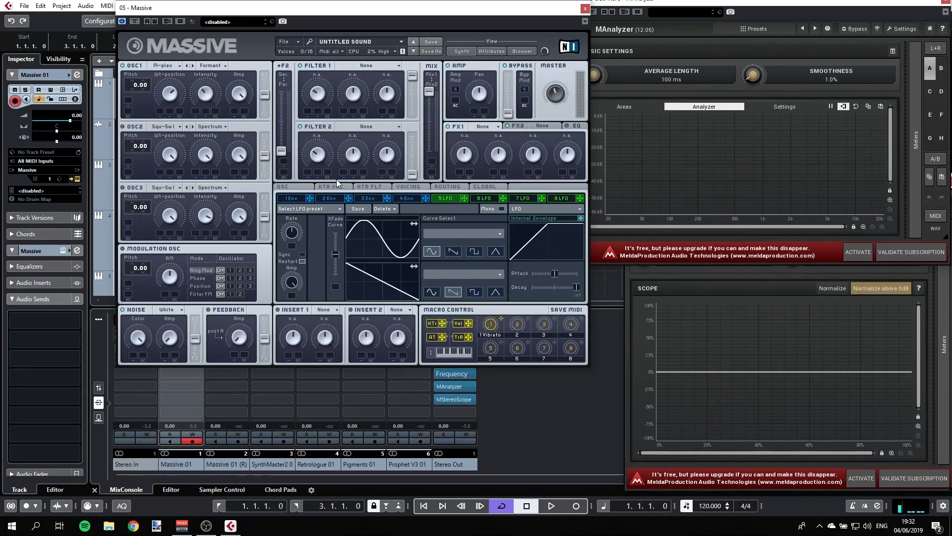
Modulate OSC1's intensity with LFO 5 and set the pitch of OSC2 to 3.00 and OSC3 to 7.00
left_click_drag(464, 198, 195, 111)
left_click_drag(136, 84, 139, 85)
left_click_drag(135, 146, 136, 144)
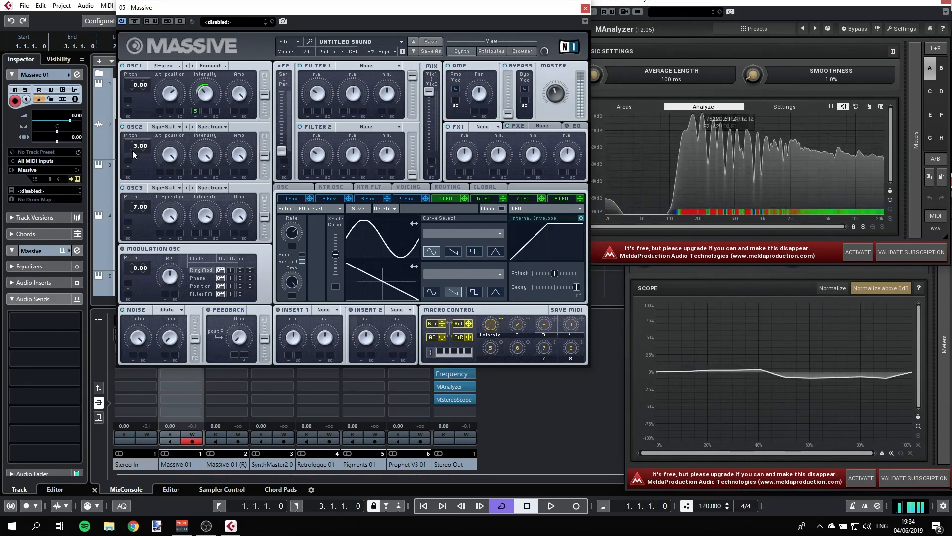
Remove the LFO 5 modulation from OSC1's intensity and reset Massive to a new sound
right_click(195, 111)
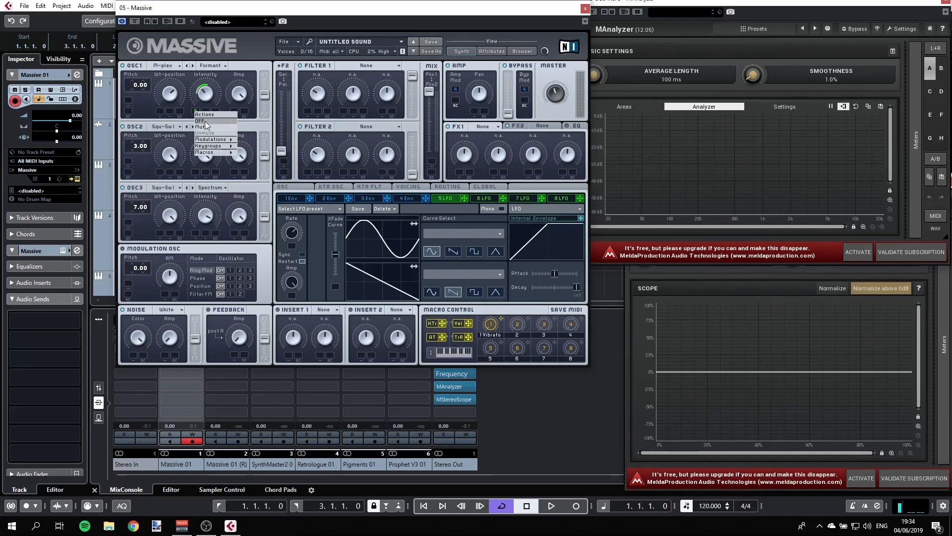
left_click(206, 121)
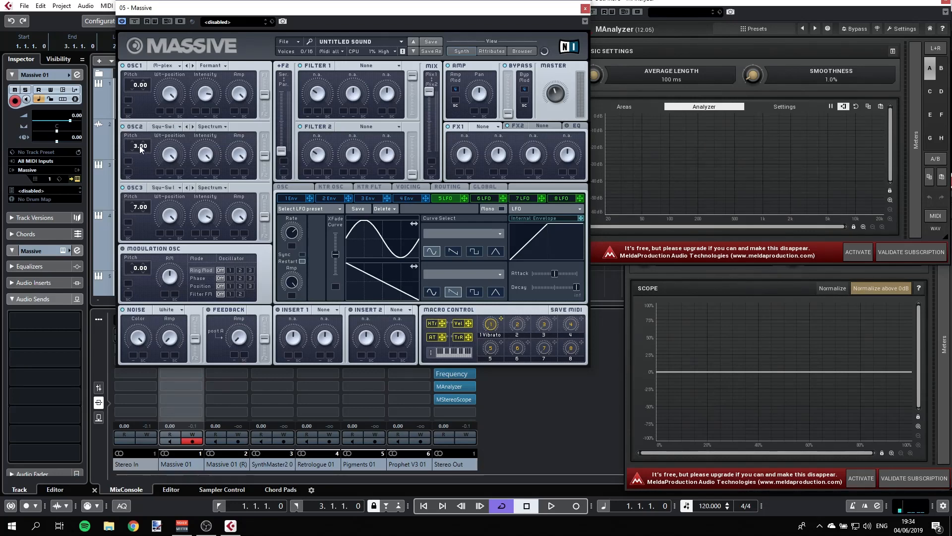
left_click(290, 41)
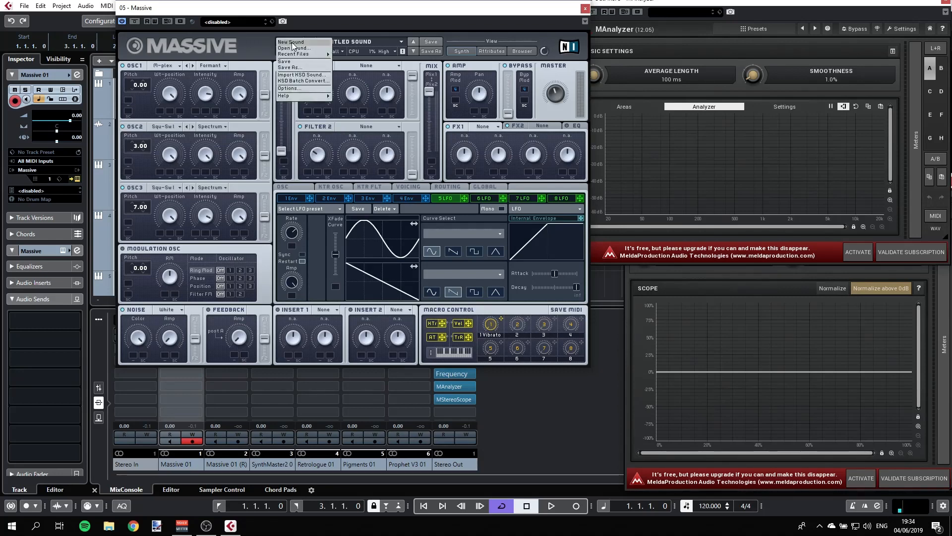
left_click(292, 43)
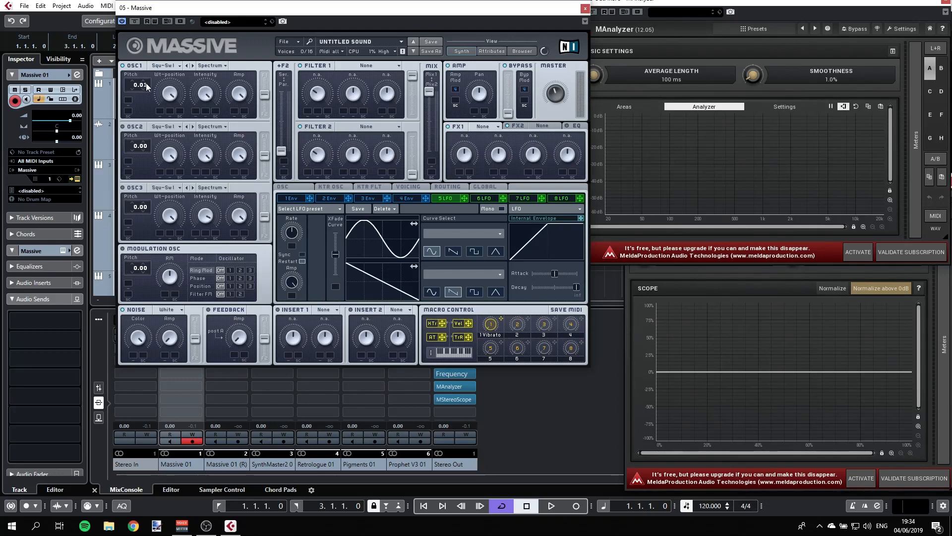
Detune the first two oscillators by setting OSC1's pitch to 0.10 and OSC2's pitch to -0.10
scroll(145, 82, "up", 3)
scroll(148, 84, "down", 2)
scroll(146, 146, "down", 4)
scroll(148, 150, "down", 1)
left_click_drag(145, 86, 147, 80)
left_click_drag(144, 147, 147, 153)
Load Reverb in FX1 and set OSC3's pitch to -12.00
left_click(491, 126)
left_click(490, 133)
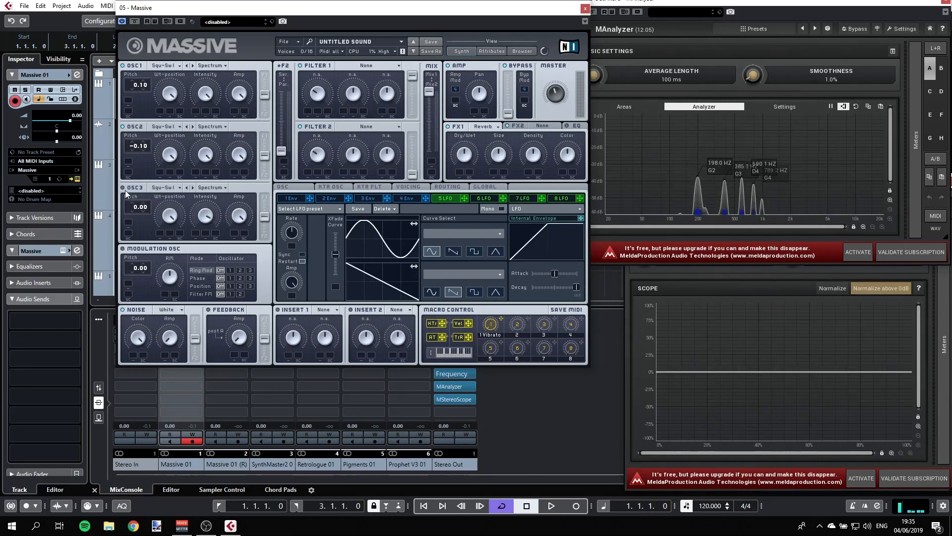
left_click_drag(137, 205, 138, 219)
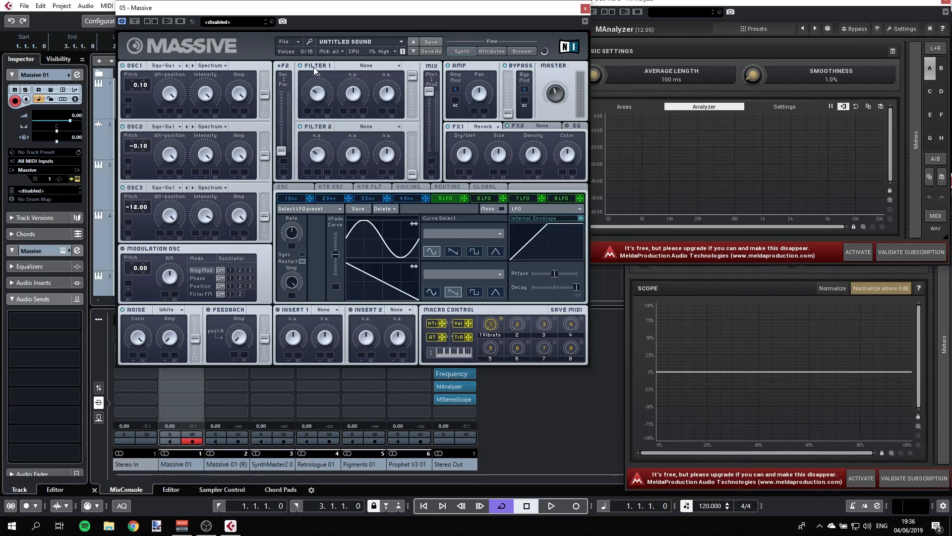
Set Filter 1 to Lowpass 4 and adjust its cutoff
left_click(367, 66)
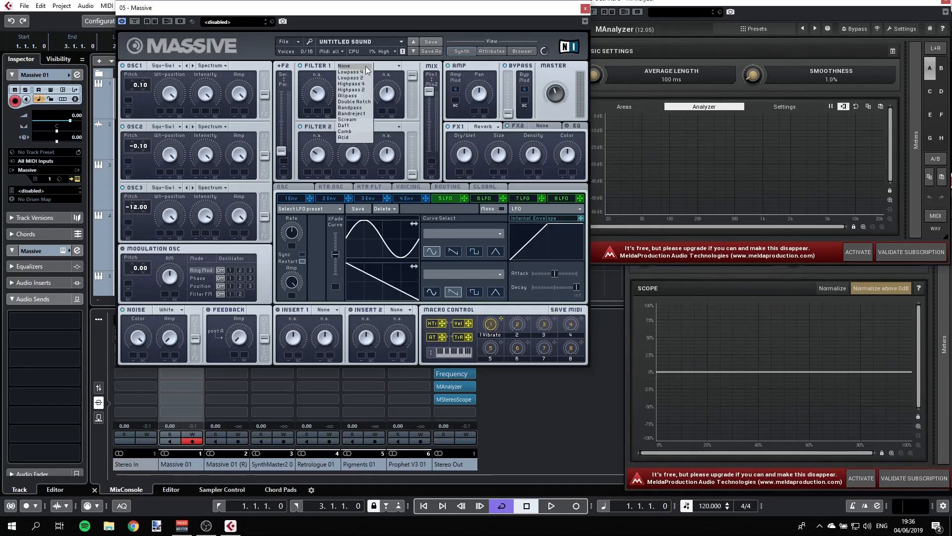
left_click(355, 72)
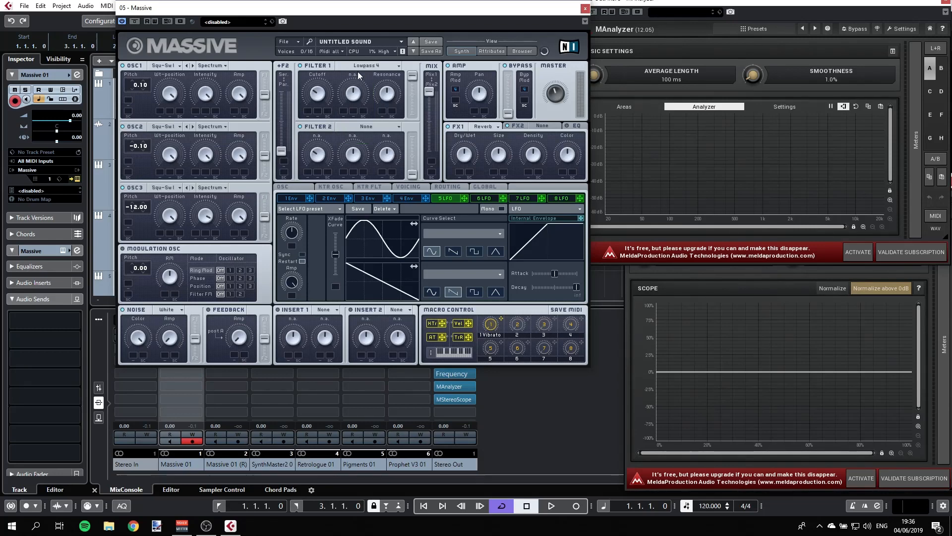
left_click_drag(318, 93, 319, 79)
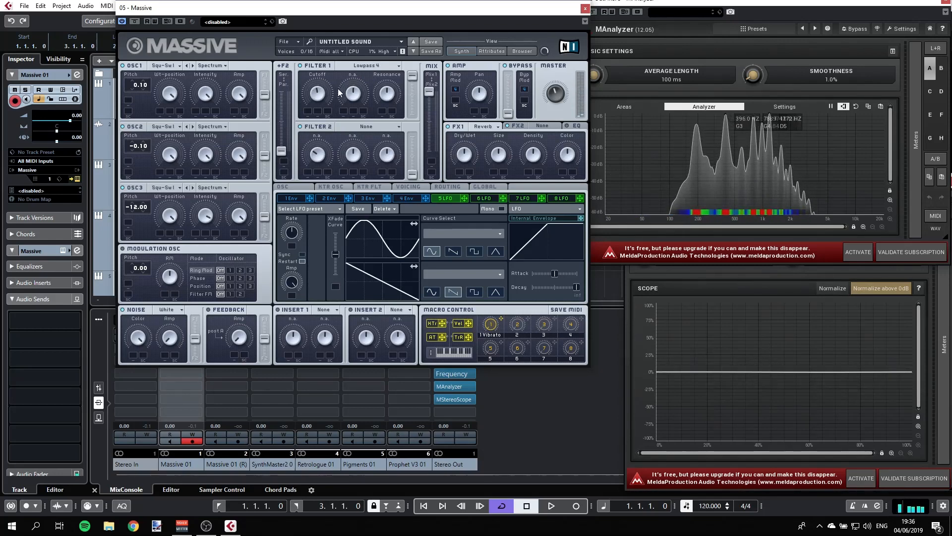